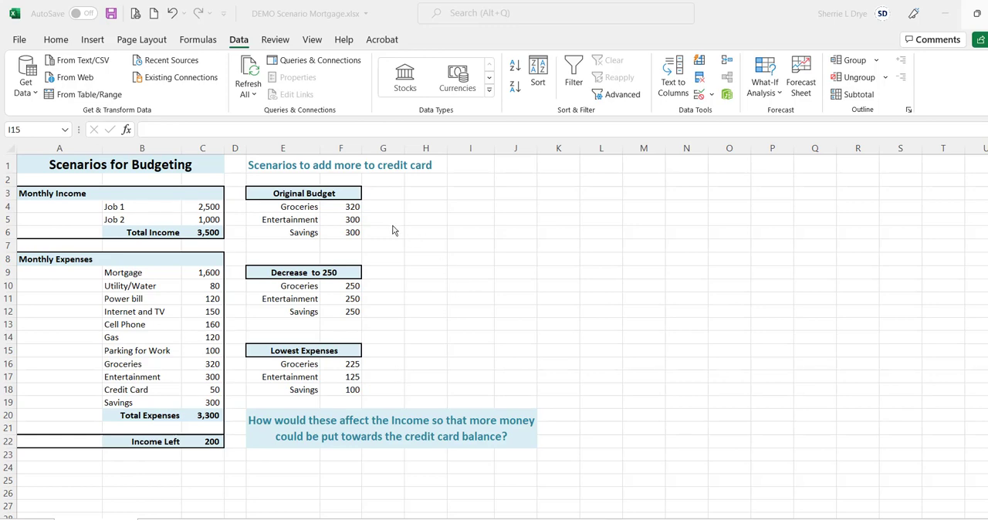
Step: Start a new What-If scenario in the Scenario Manager and name it Original Budget
left_click(769, 89)
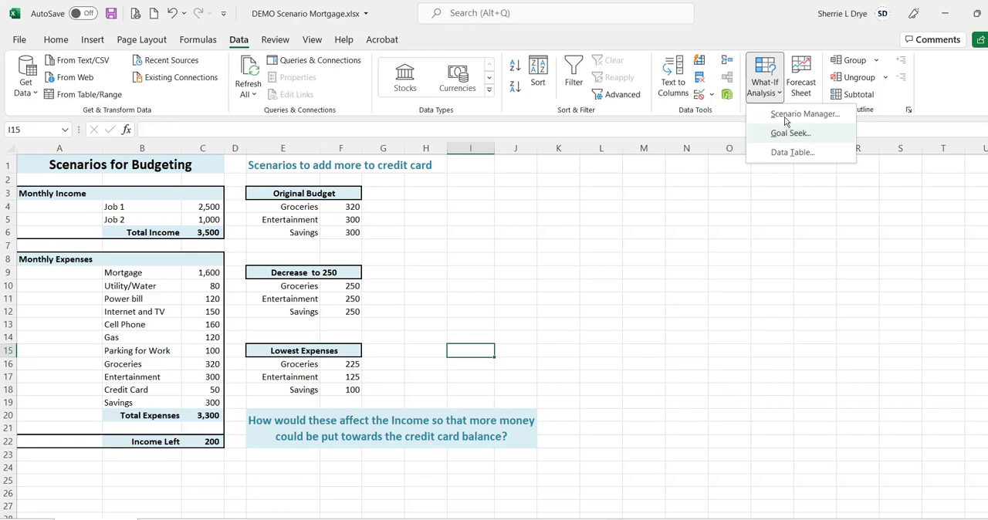
left_click(785, 118)
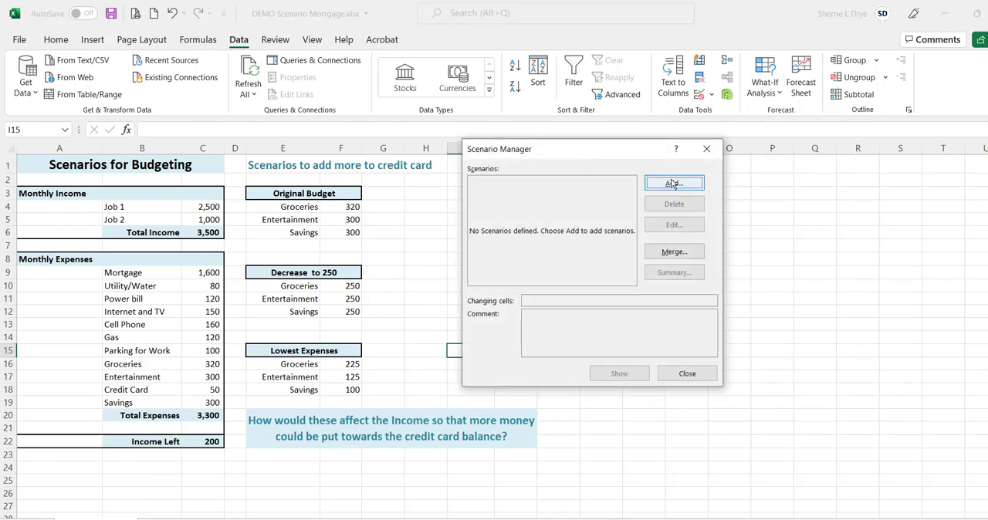
left_click(672, 184)
type("O")
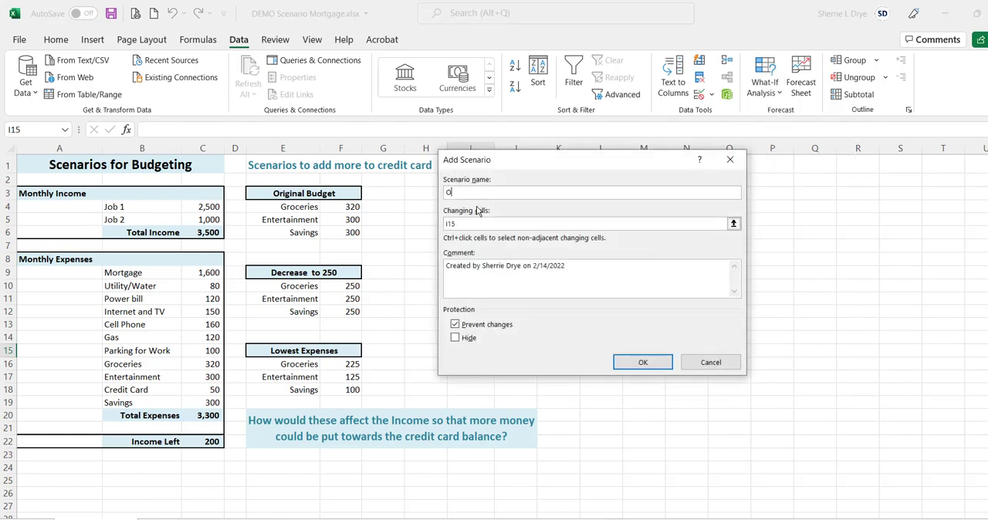
type("riginal Bug")
type("e")
key("BackSpace")
type("dget")
Step: Set the Original Budget scenario's changing cells to C16, C17 and C19, and accept the values 320, 300 and 300
left_click_drag(471, 222, 442, 224)
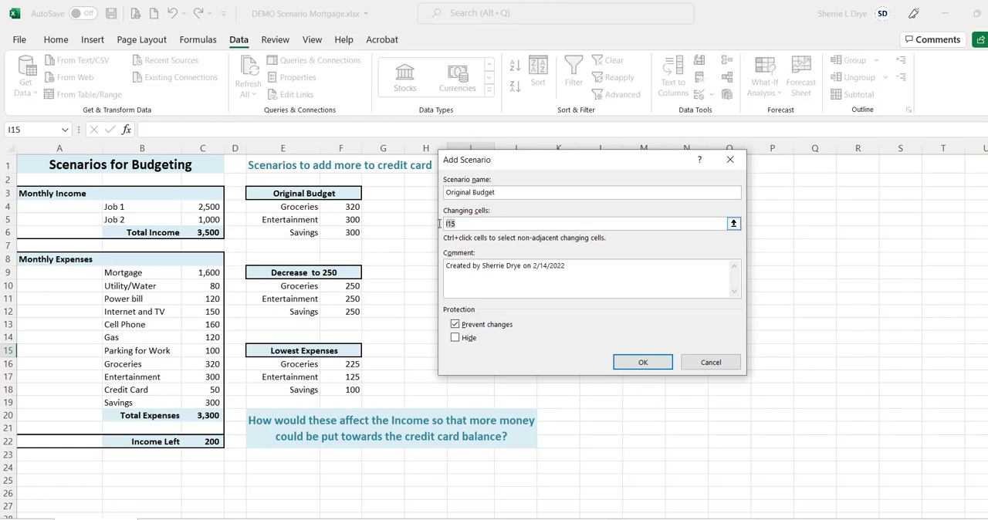
key("BackSpace")
left_click(210, 364)
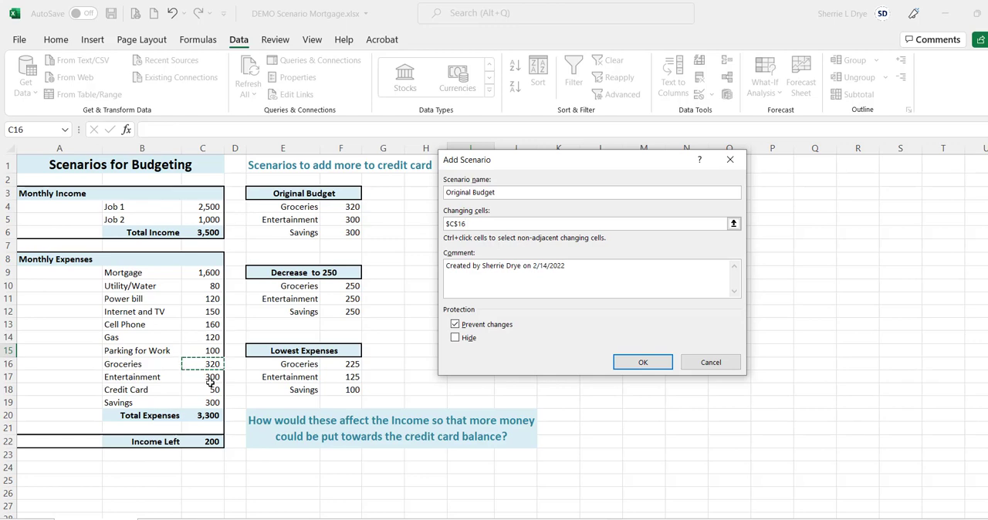
left_click(210, 377, "ctrl")
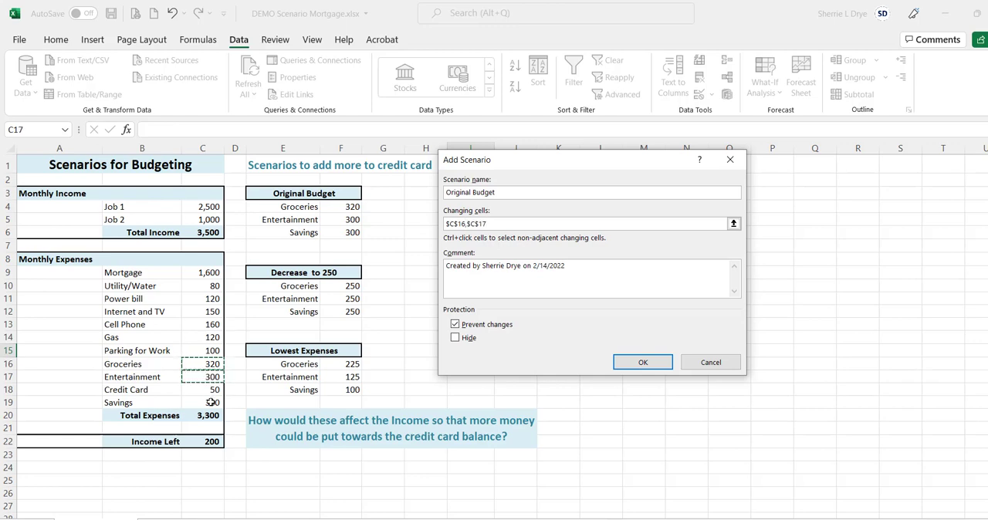
left_click(210, 402, "ctrl")
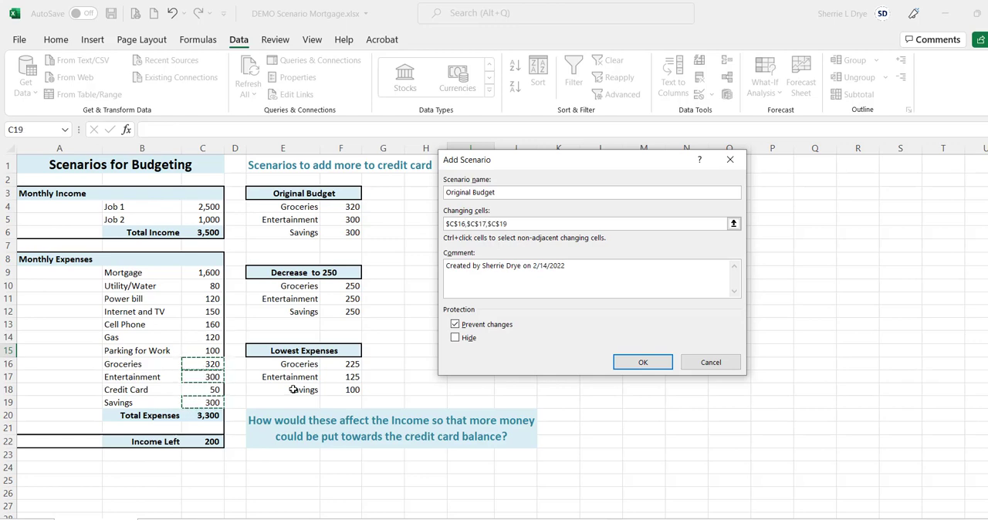
left_click(656, 364)
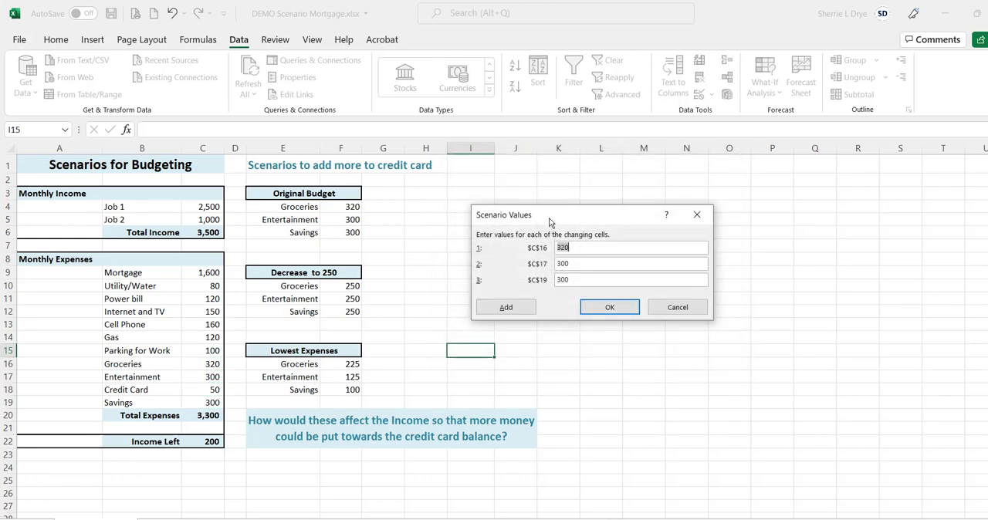
left_click_drag(550, 221, 463, 211)
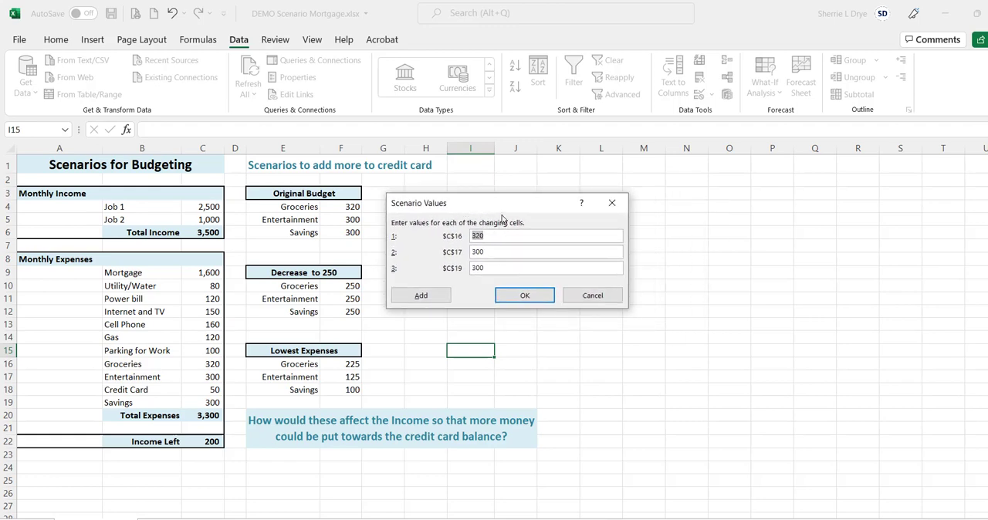
left_click_drag(505, 208, 544, 193)
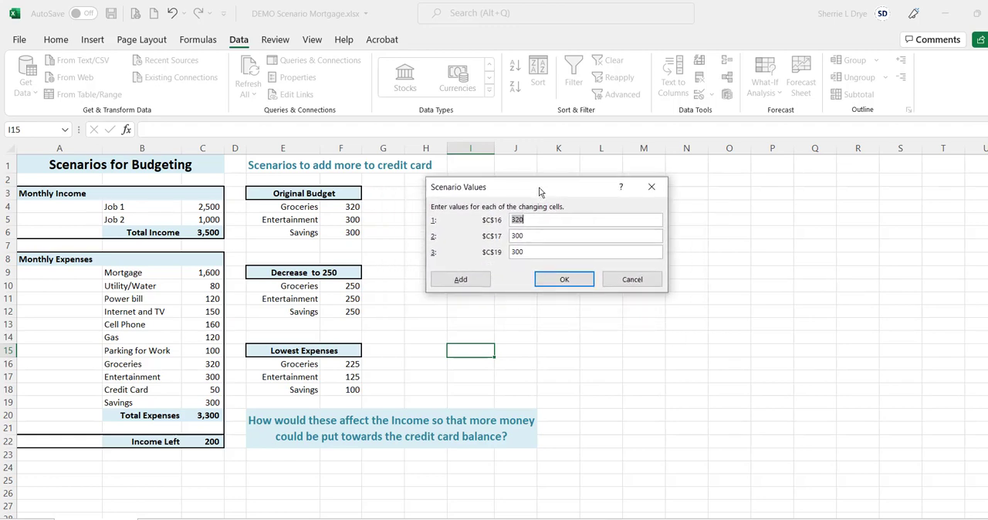
left_click(566, 286)
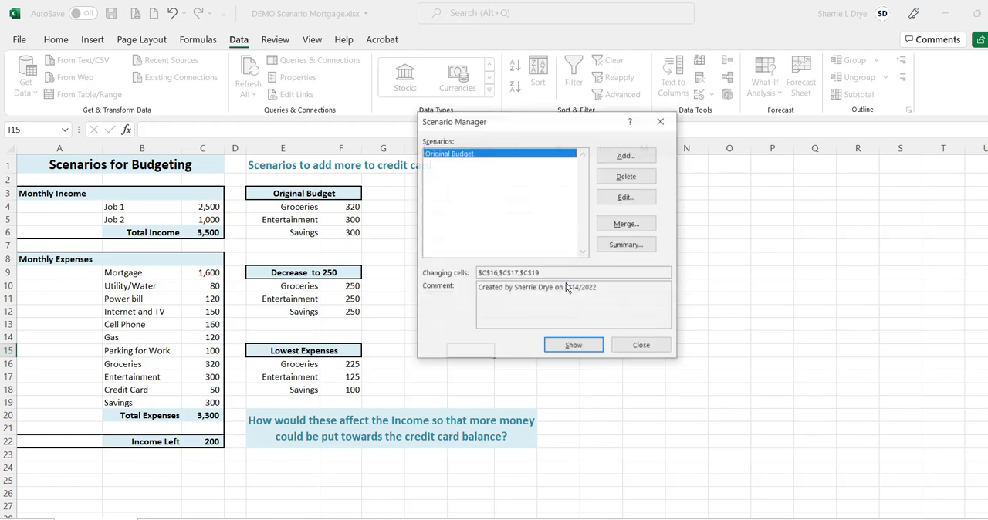
Step: Add a second scenario named Decrease to 250, keeping C16, C17 and C19 as its changing cells
left_click(627, 157)
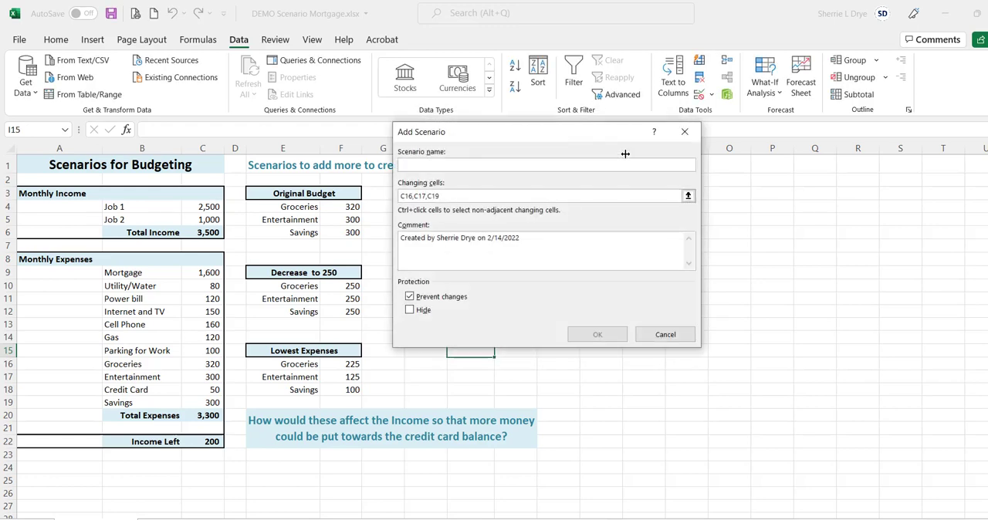
type("Decrease")
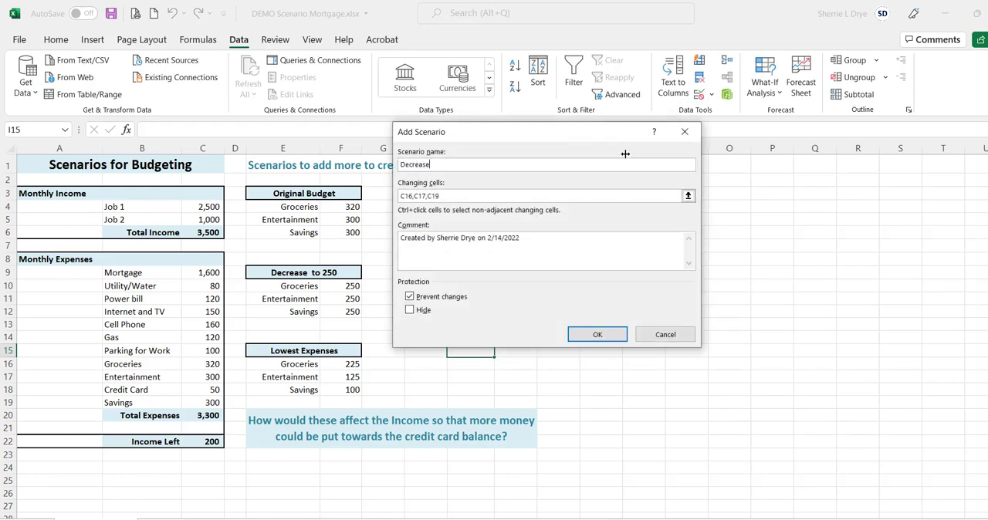
type(" to 250")
left_click(598, 335)
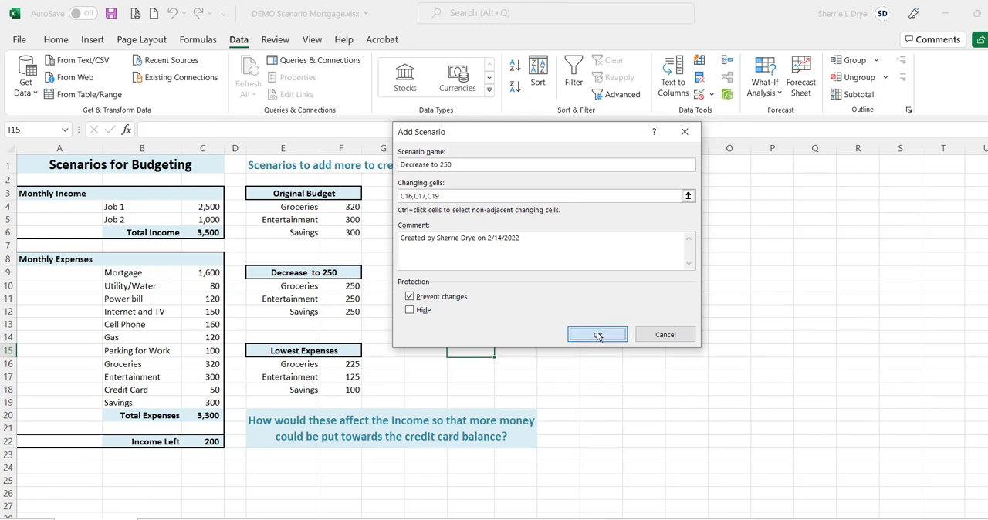
Step: Set all three changing cells of the Decrease to 250 scenario to 250 and save the scenario
type("250")
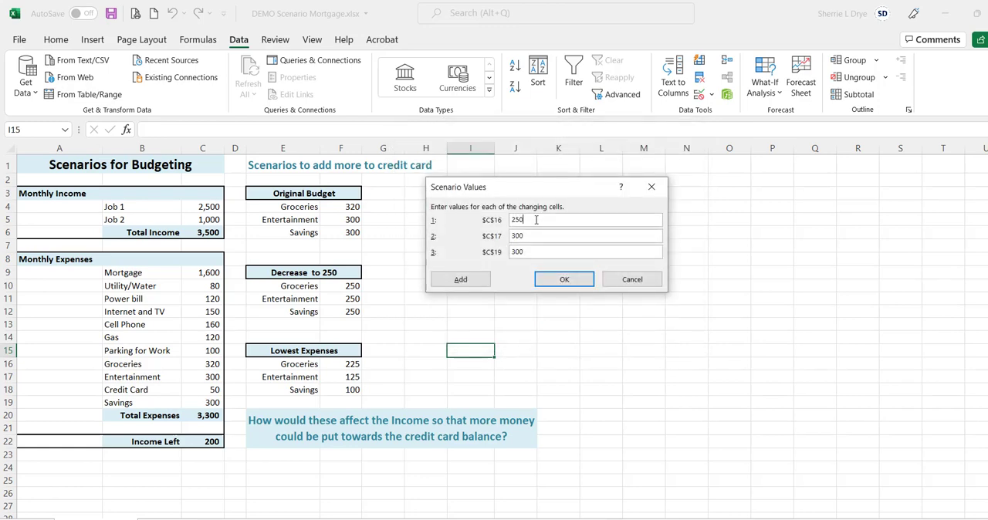
key("Tab")
type("250")
key("Tab")
type("250")
left_click(566, 280)
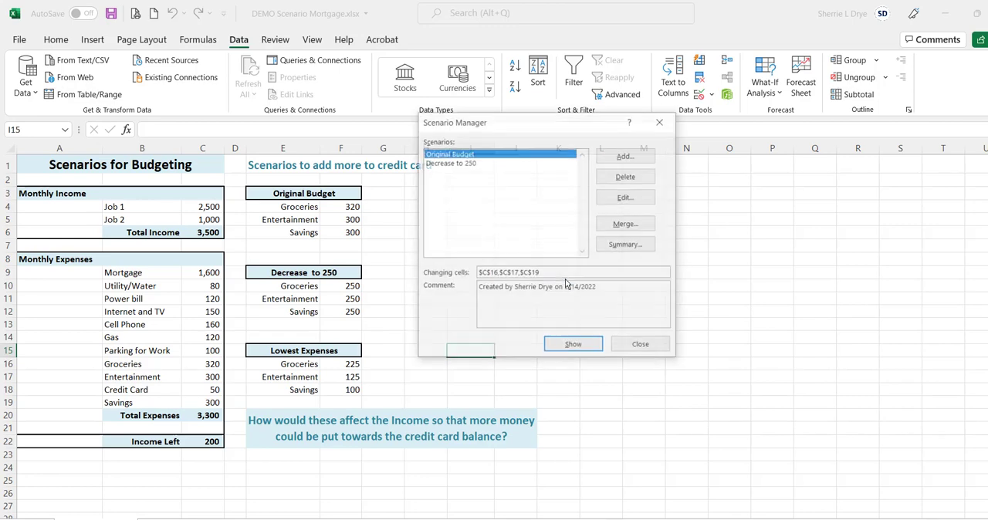
Step: Add a third scenario named Lowest Expenses with the same changing cells C16, C17 and C19
left_click(621, 157)
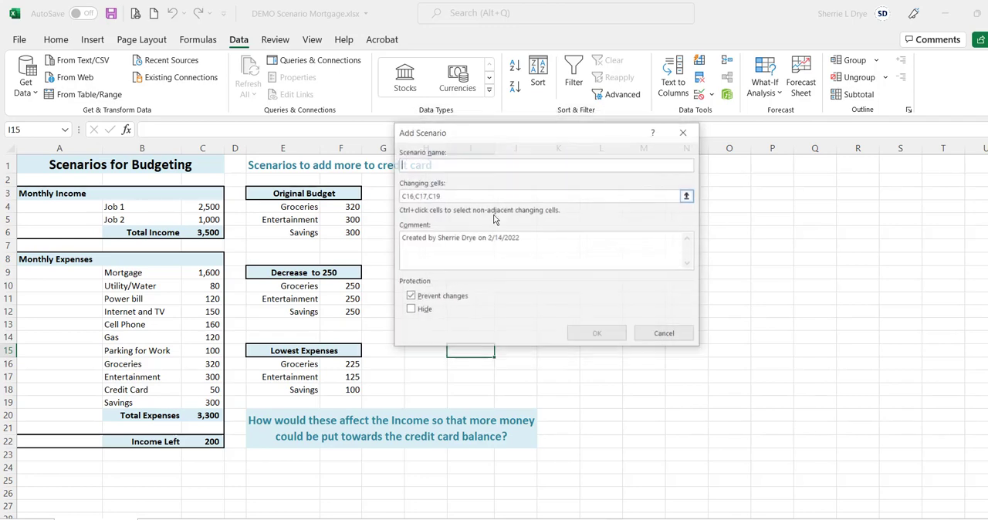
type("Lowest")
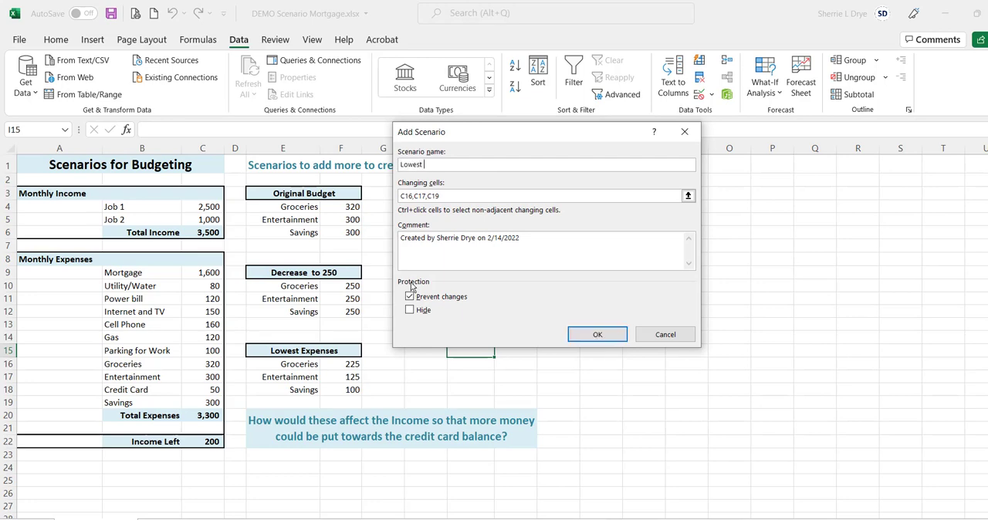
type(" Expenses")
left_click(609, 336)
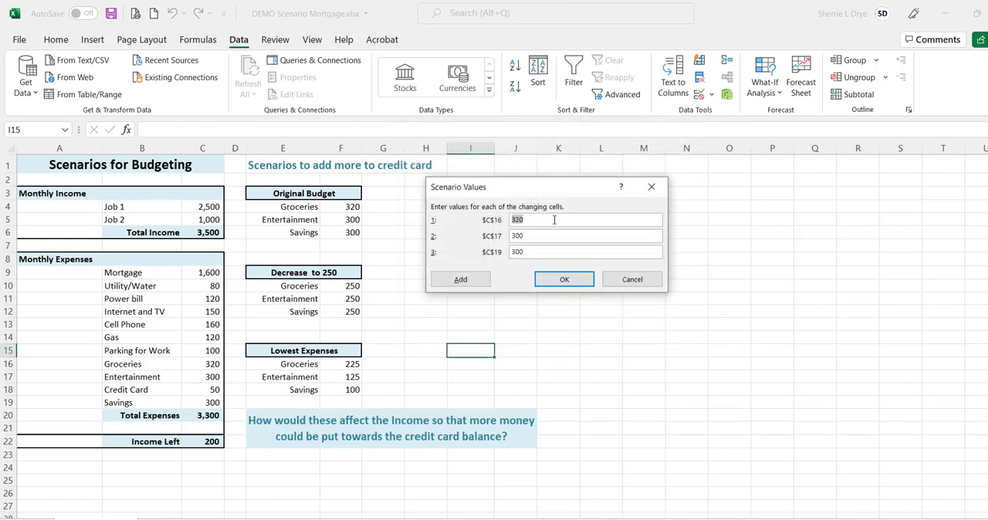
Step: Set the Lowest Expenses values to 225 for C16, 125 for C17 and 100 for C19, and save the scenario
type("225")
key("Tab")
type("125")
key("Tab")
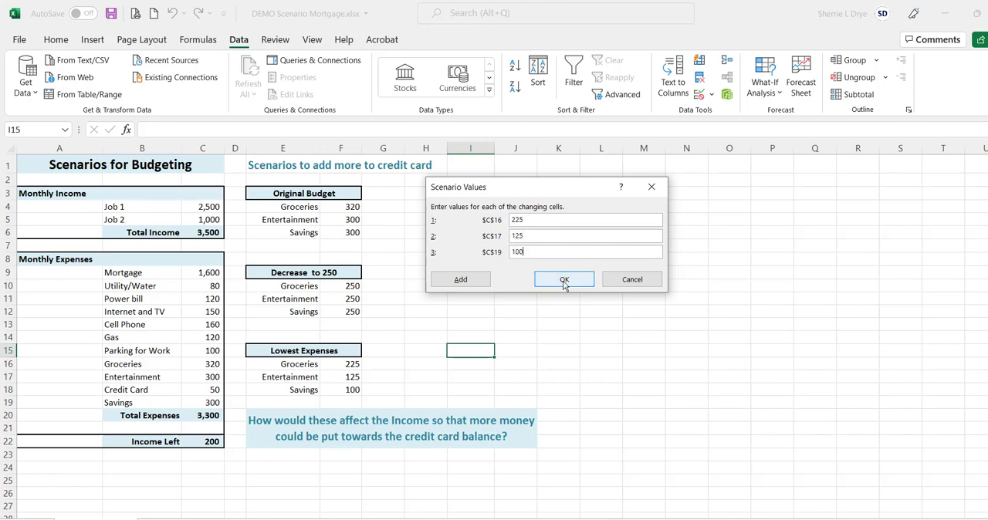
left_click(565, 282)
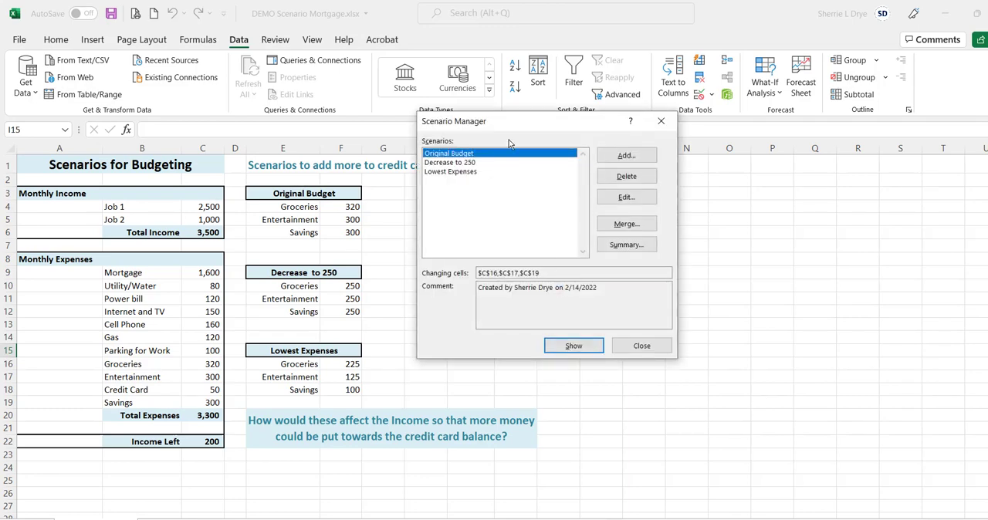
Step: Show the Lowest Expenses scenario in the budget sheet, keeping the budget figures uncovered by the dialog
left_click_drag(530, 124, 534, 94)
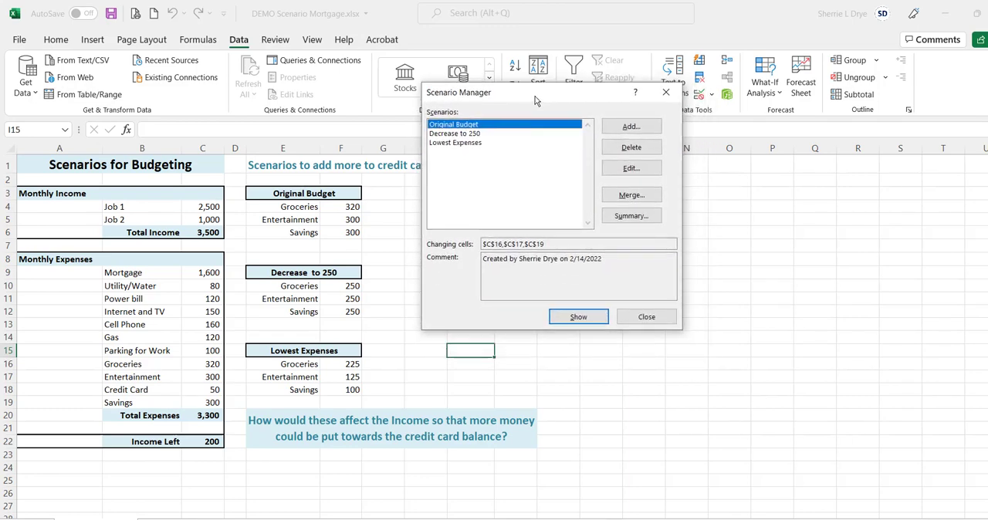
left_click(479, 143)
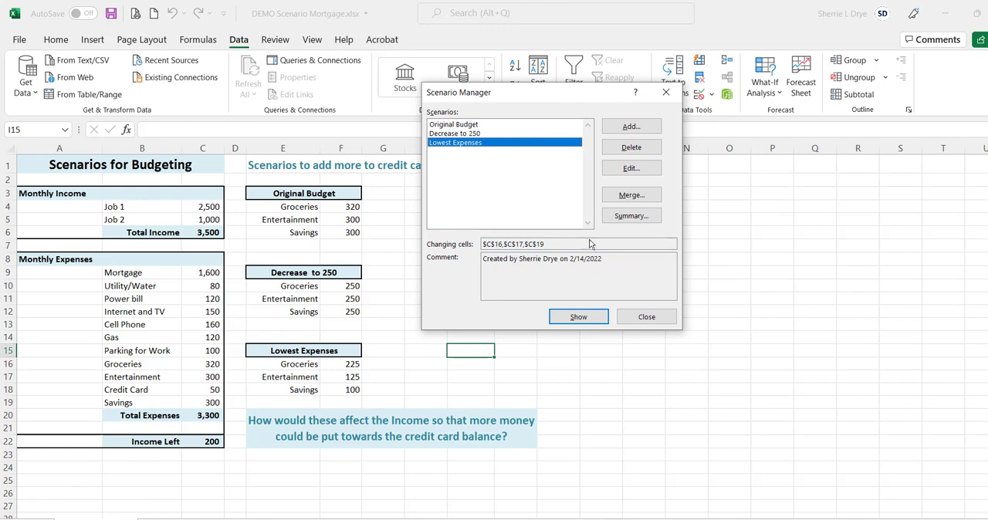
left_click(587, 317)
left_click(579, 317)
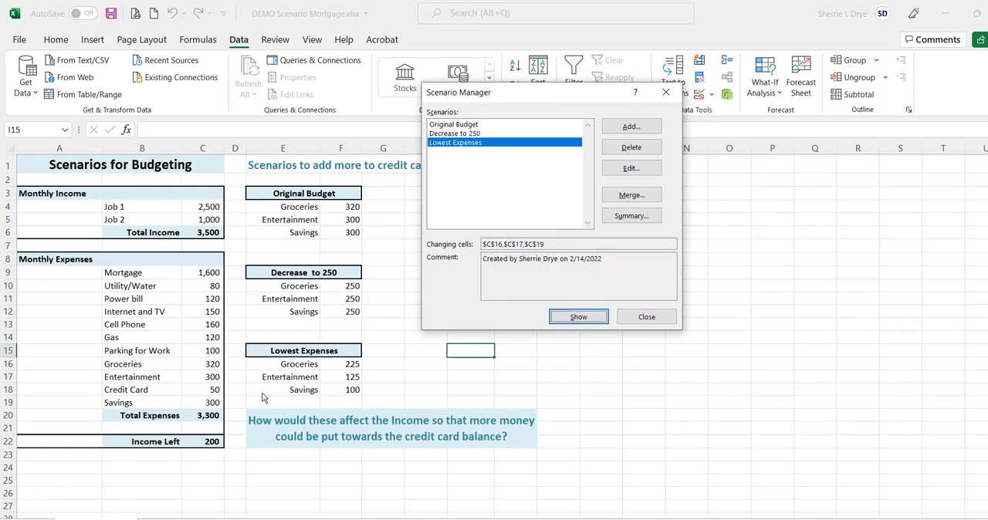
left_click(574, 320)
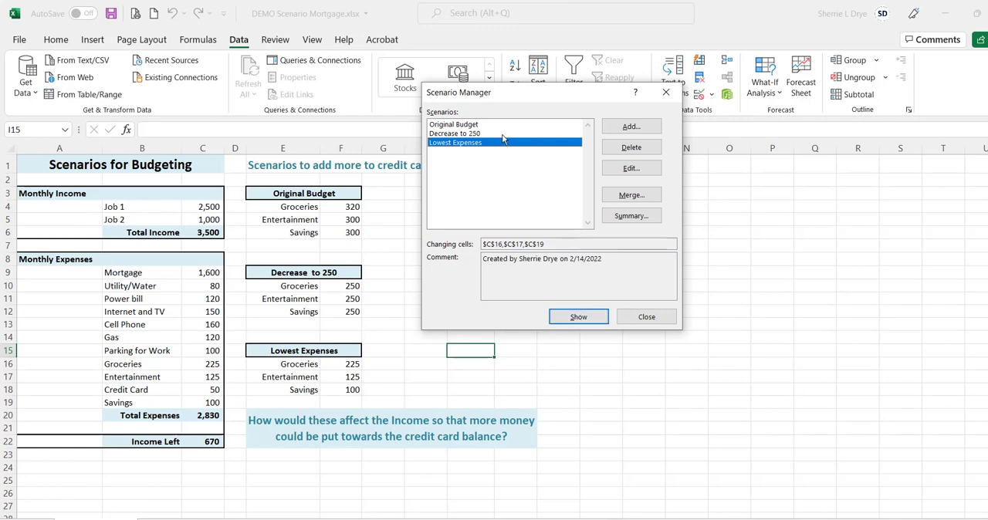
Step: Show the Decrease to 250 scenario in the budget, and return the sheet to the Original Budget scenario
left_click(483, 134)
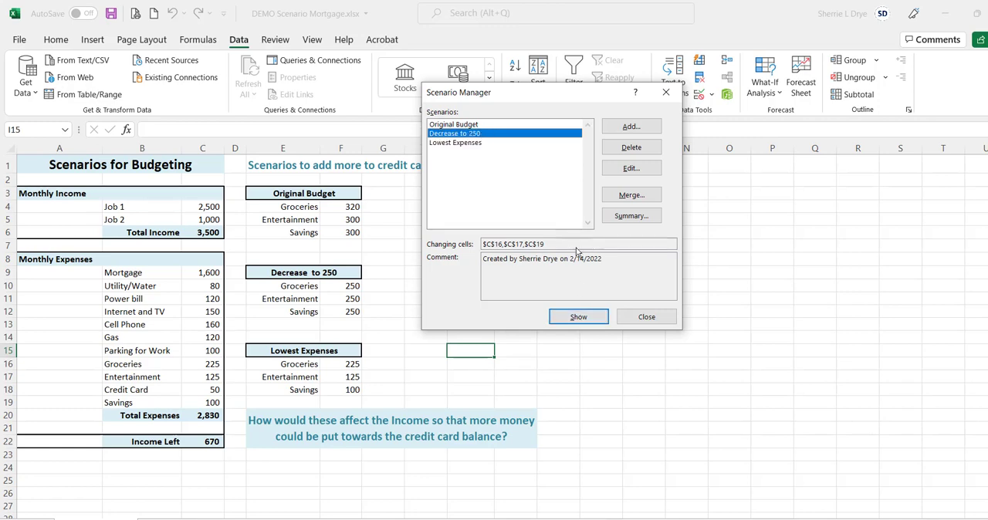
left_click(578, 316)
left_click(467, 125)
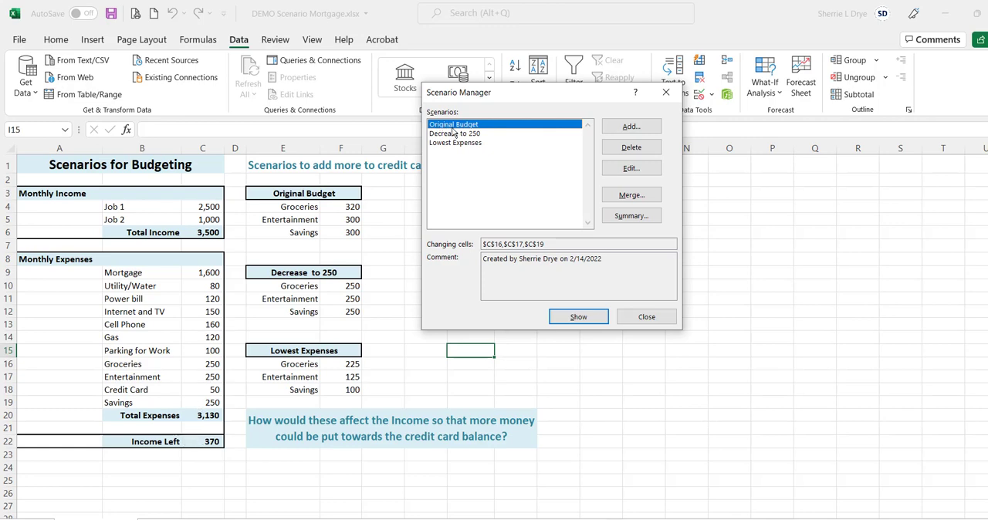
left_click(575, 318)
Step: Generate a Scenario summary report using the Income Left cell C22 as the result cell
left_click(632, 217)
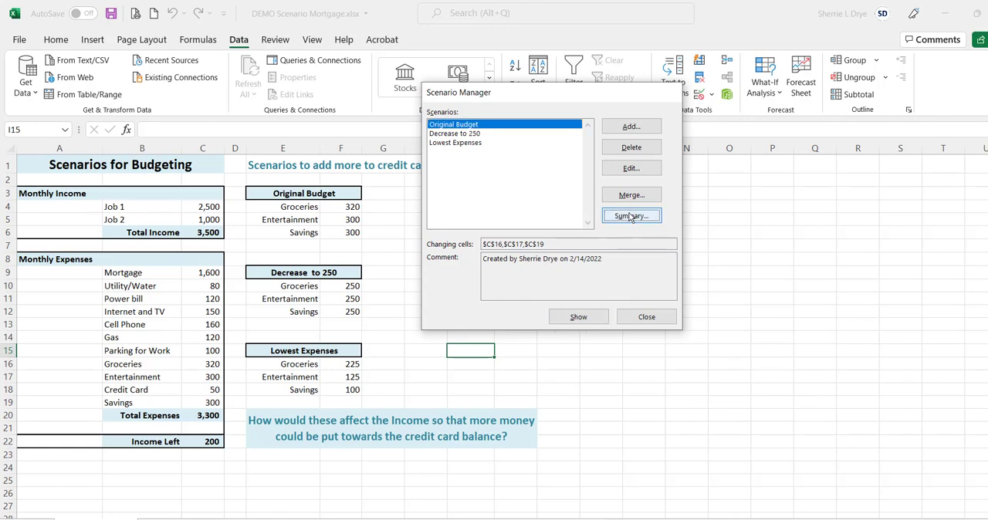
left_click(493, 232)
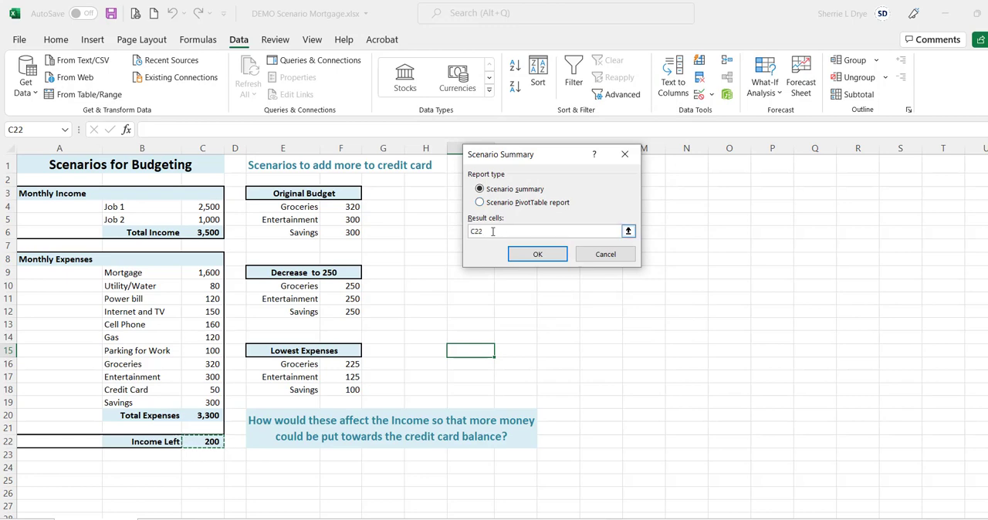
left_click_drag(493, 232, 463, 231)
key("BackSpace")
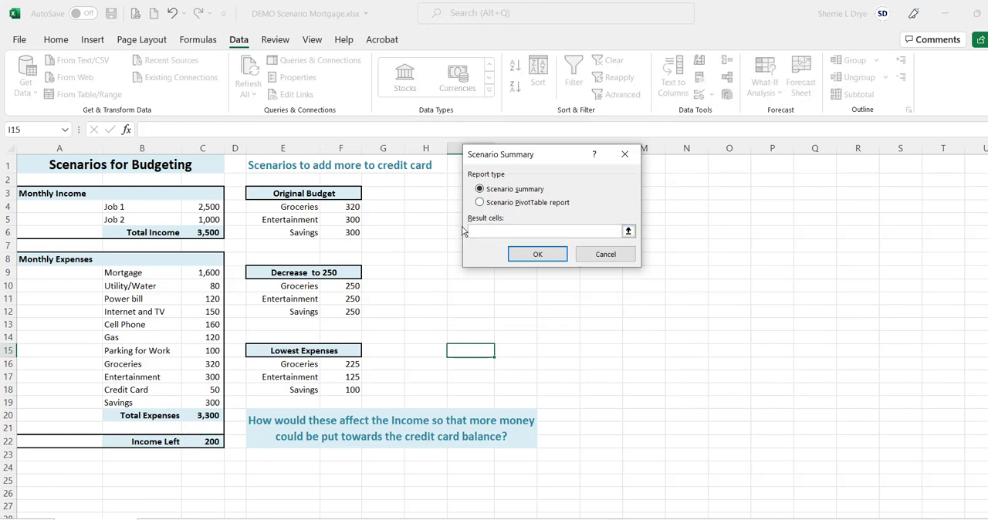
left_click(213, 441)
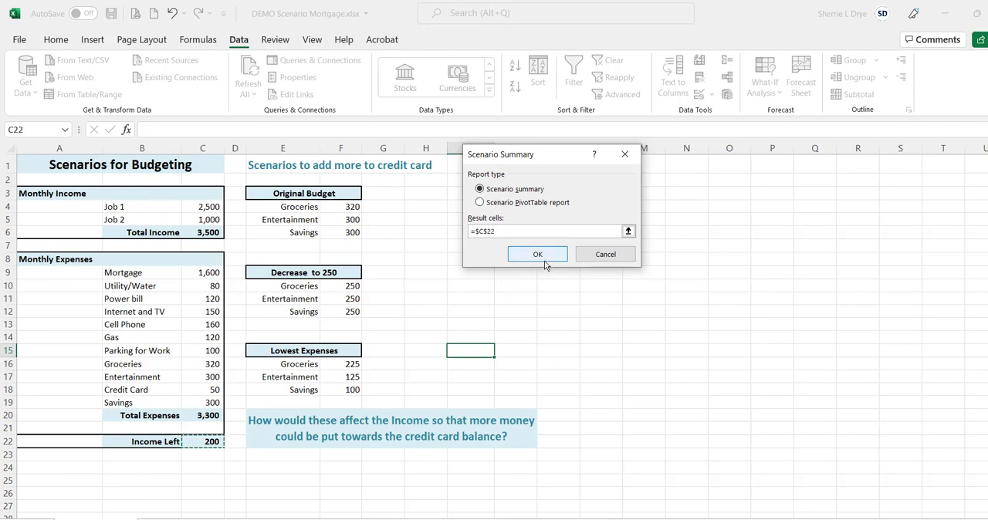
left_click(544, 257)
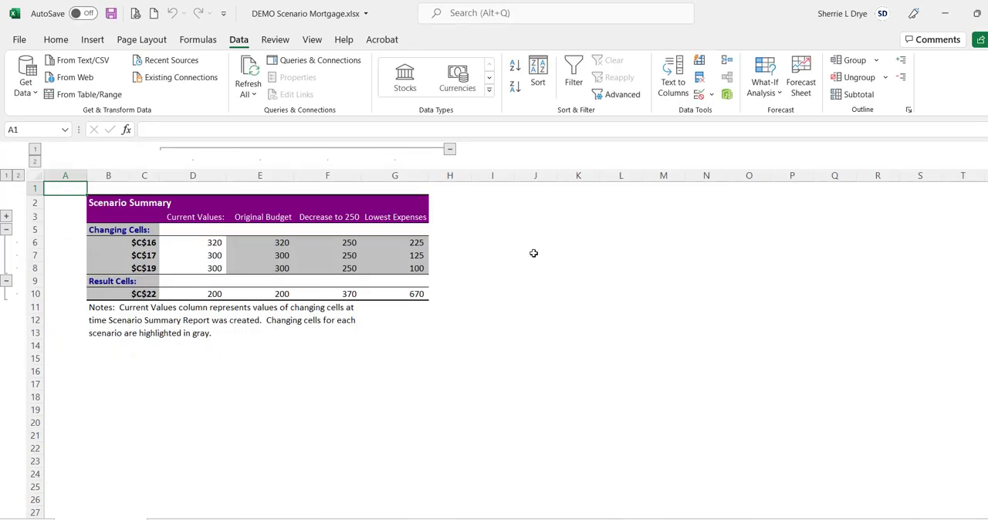
Step: Replace the changing-cell references C16, C17 and C19 in the scenario summary with the labels Groceries, Entertainment and Savings
left_click(141, 241)
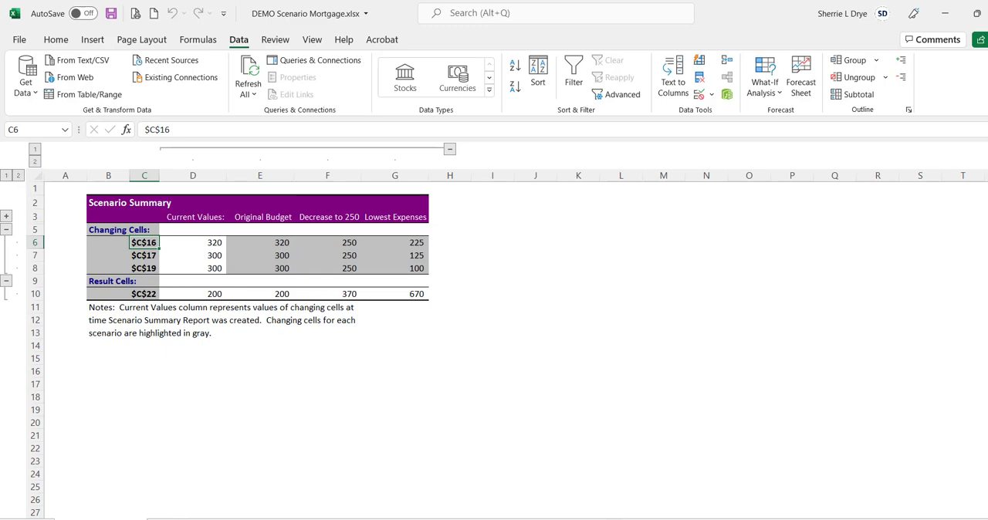
left_click(181, 519)
type("Groceries")
key("Return")
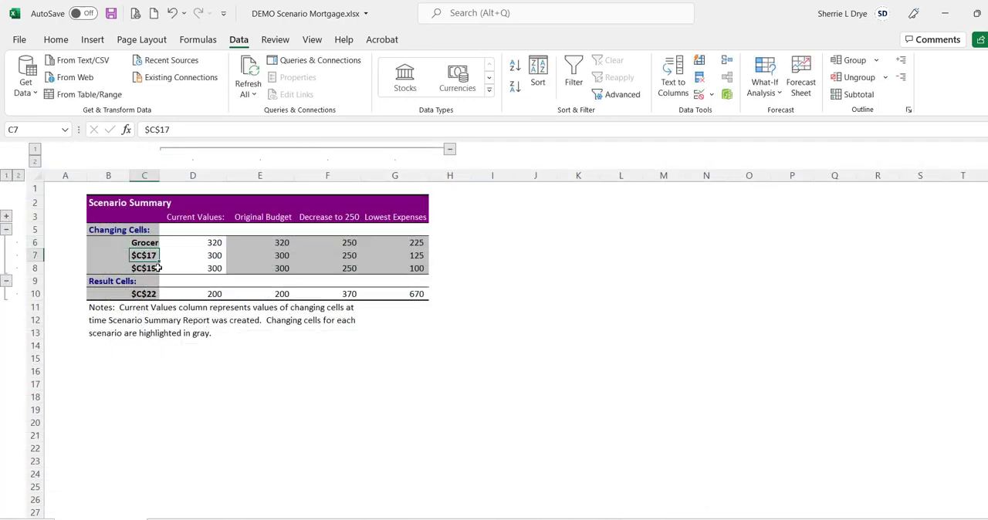
type("Entertainment")
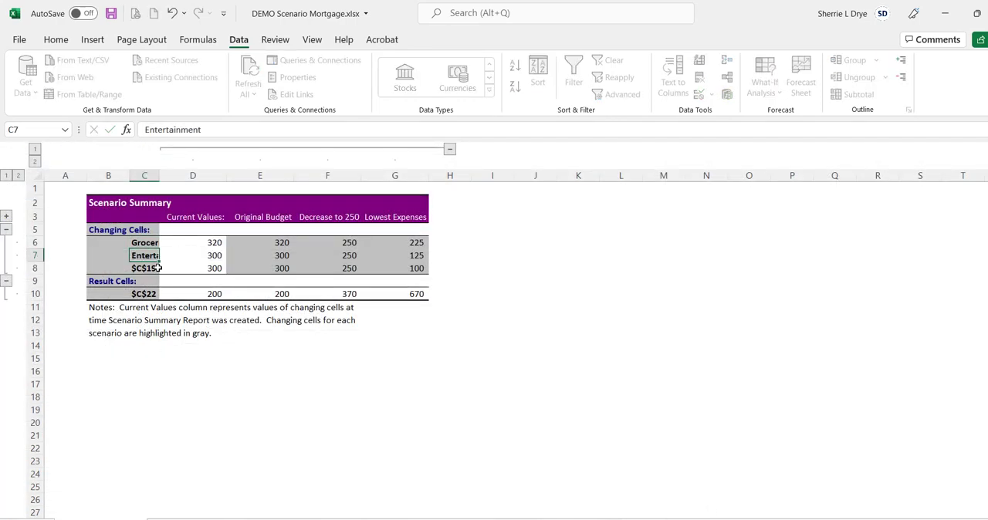
key("Return")
type("SA")
key("BackSpace")
key("BackSpace")
key("BackSpace")
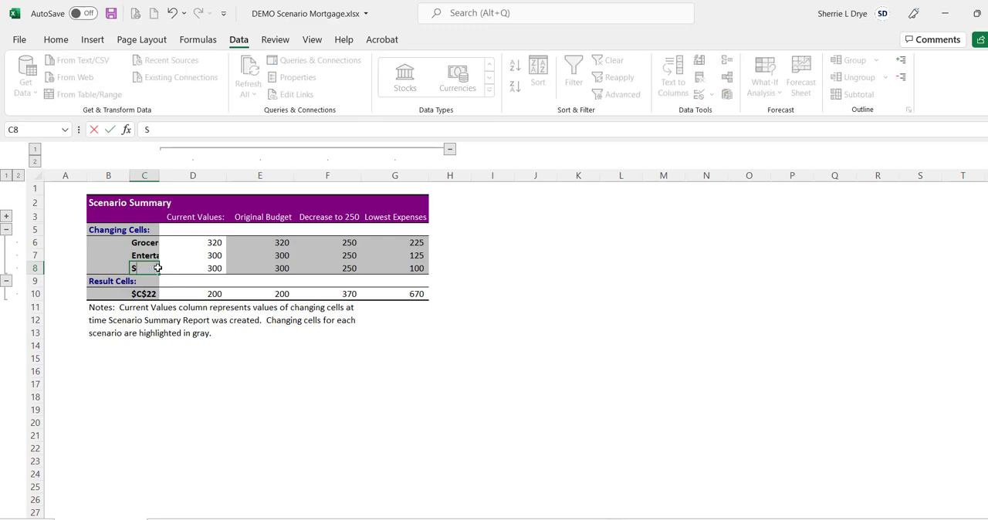
type("avings")
key("Return")
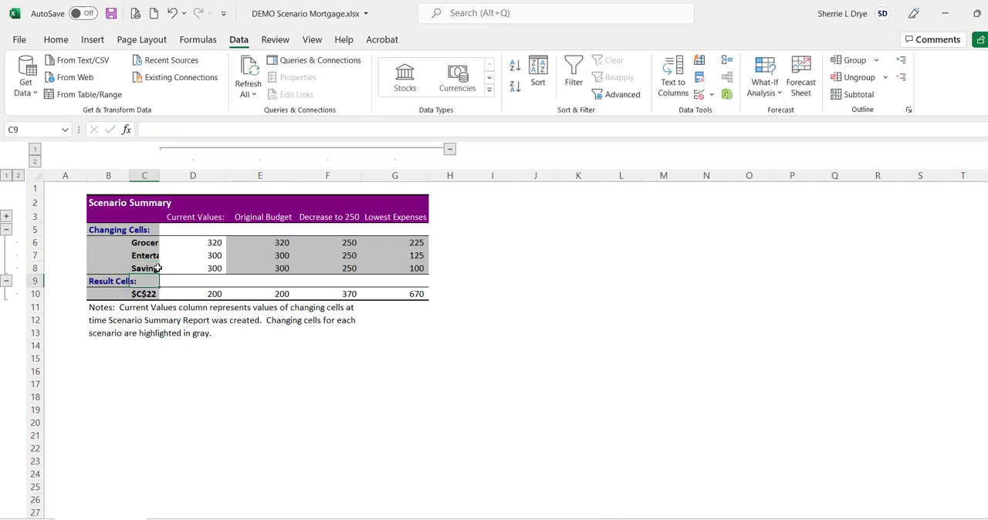
Step: Label the result cell in C10 as Income and fit the width of column C to its labels
key("Return")
type("Income")
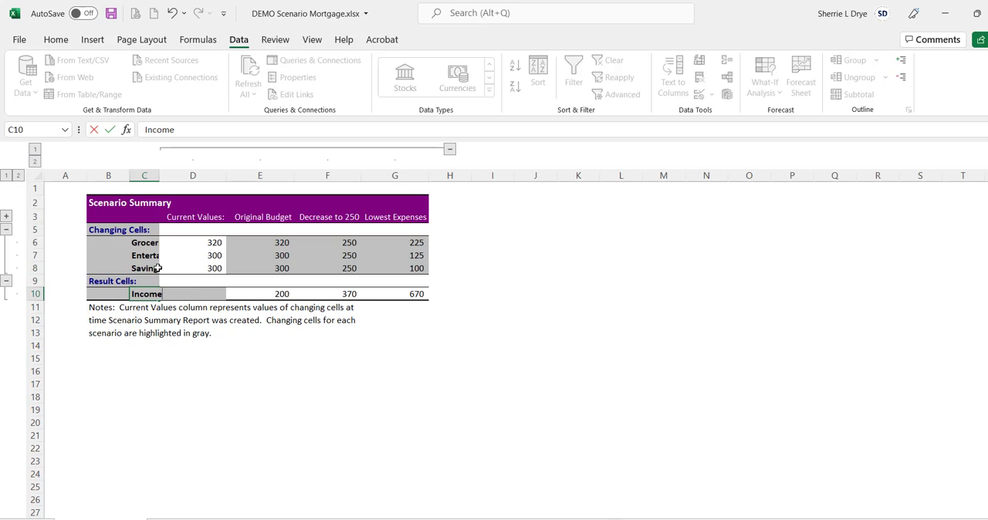
double_click(160, 175)
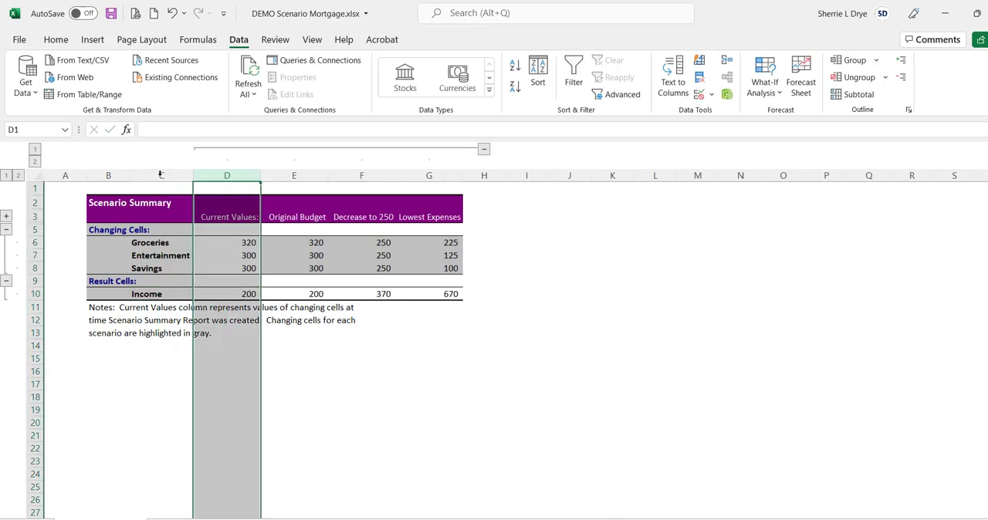
left_click(386, 317)
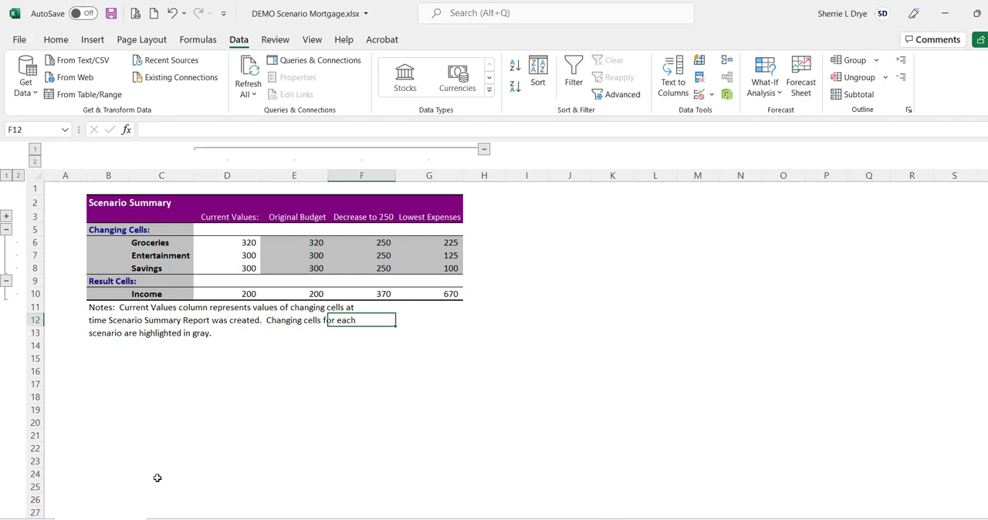
Step: Review the original budget sheet against the report, and return to the scenario summary sheet
left_click(179, 519)
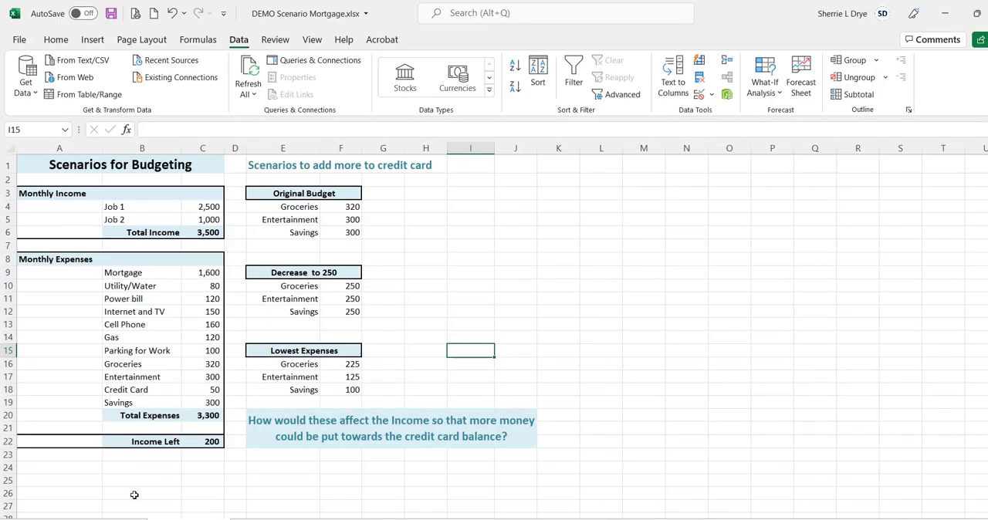
left_click(110, 519)
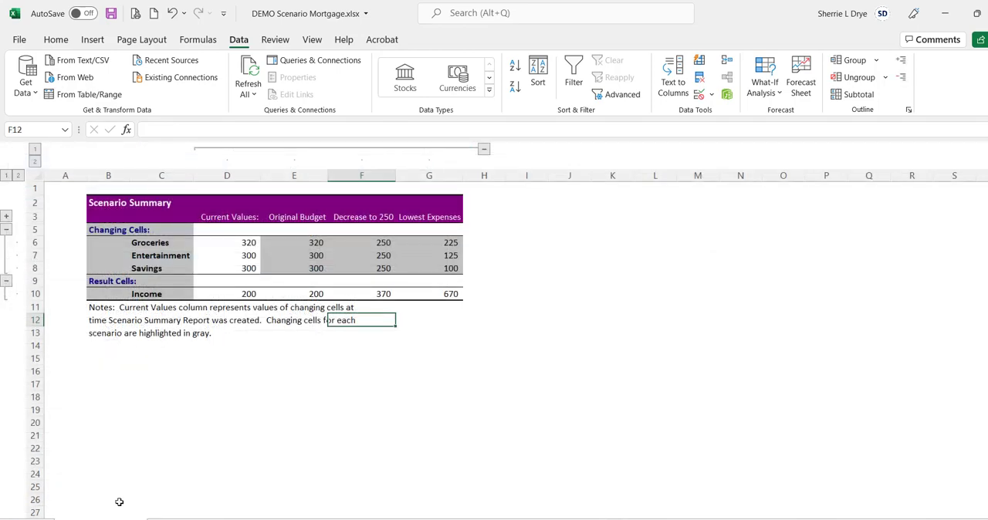